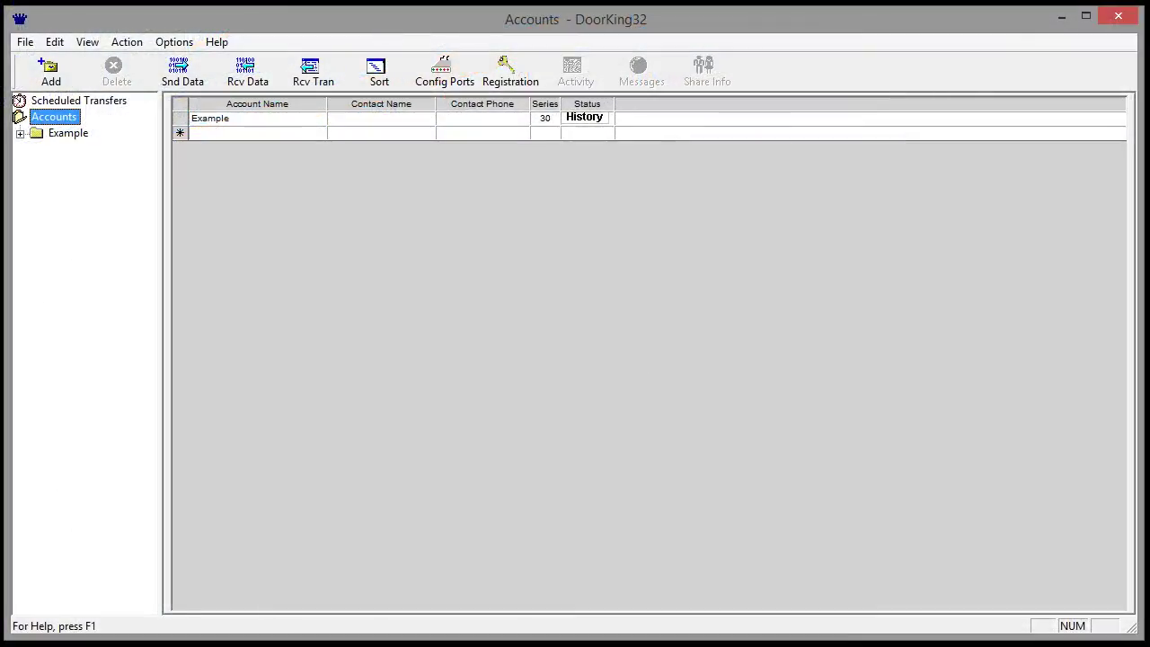
Step: Look through the Example account's resident list and return to the account overview
click(59, 135)
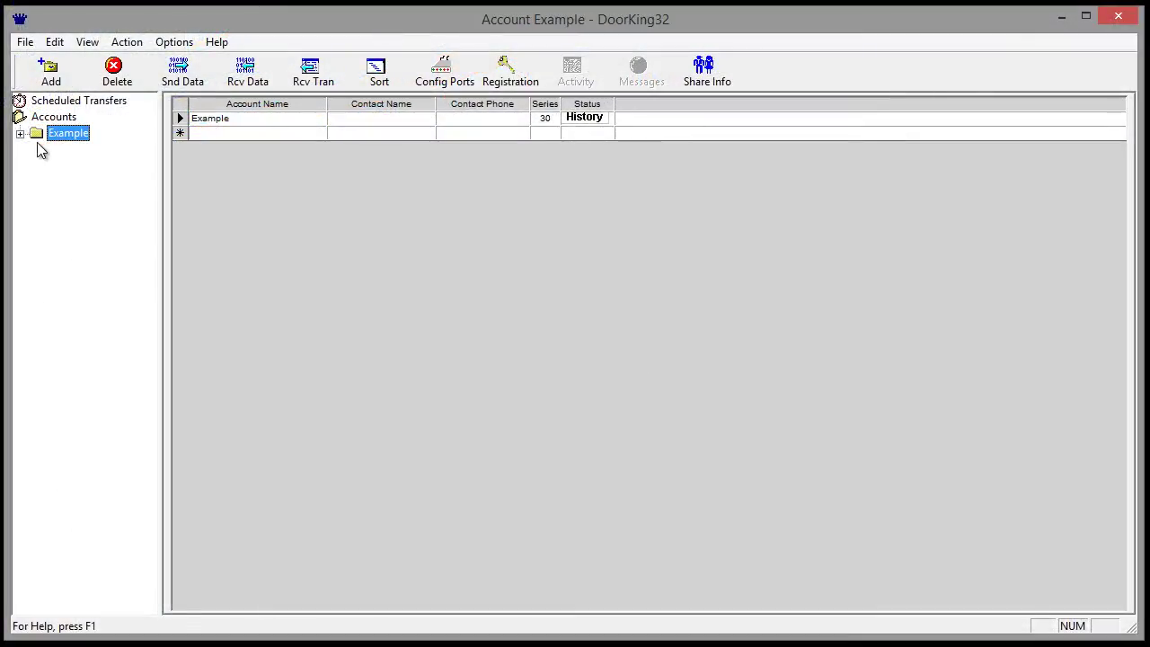
click(20, 135)
click(79, 172)
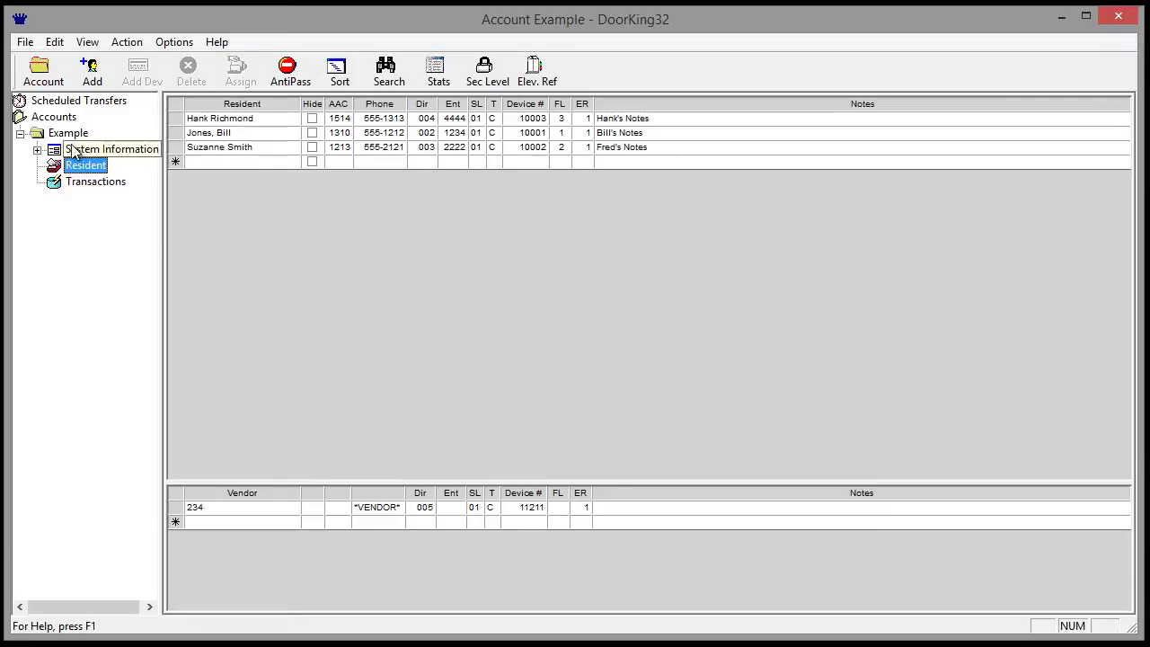
click(38, 63)
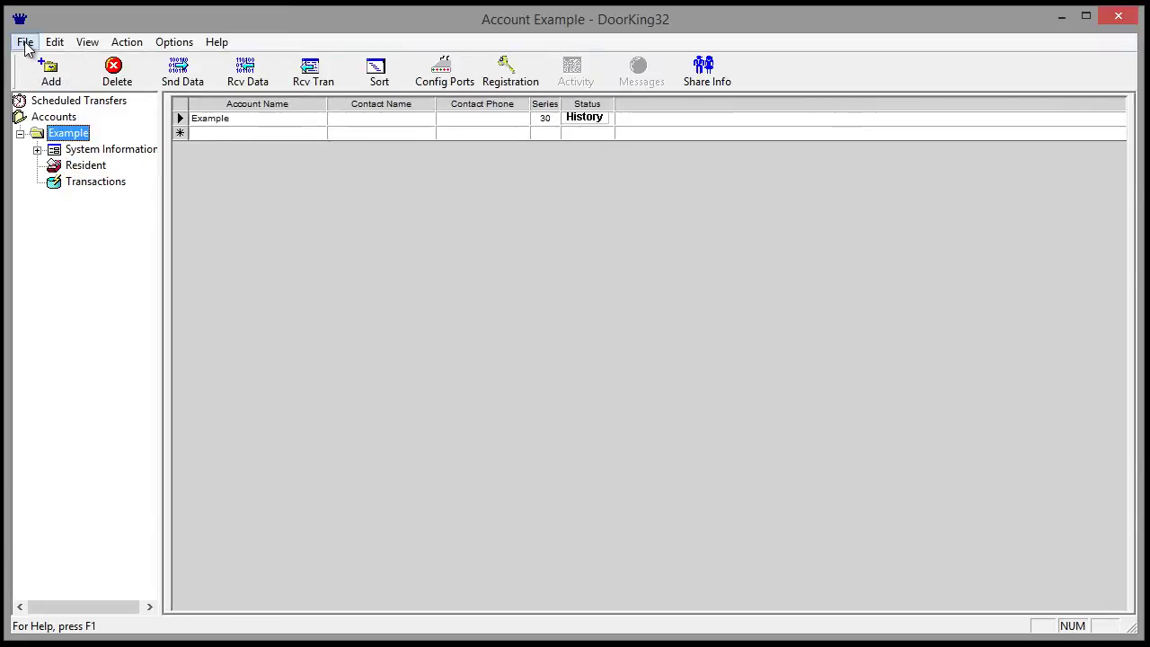
Step: Export the Example account to DKEXPORT.CSV on the Desktop and dismiss the activity status
click(25, 43)
click(74, 201)
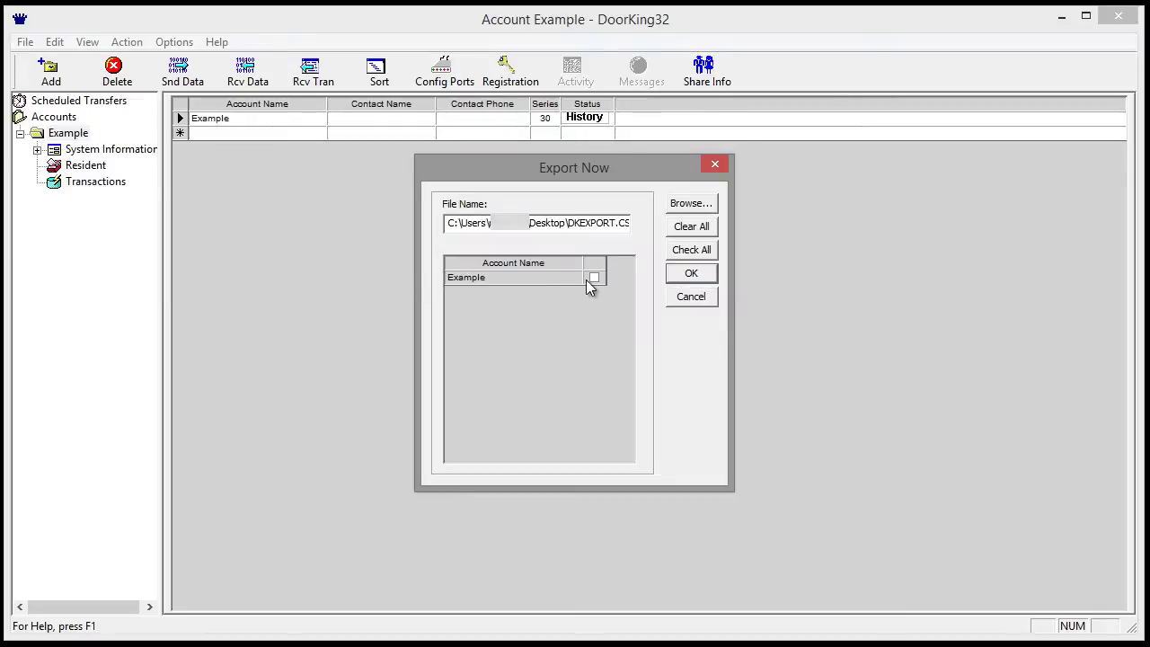
click(688, 204)
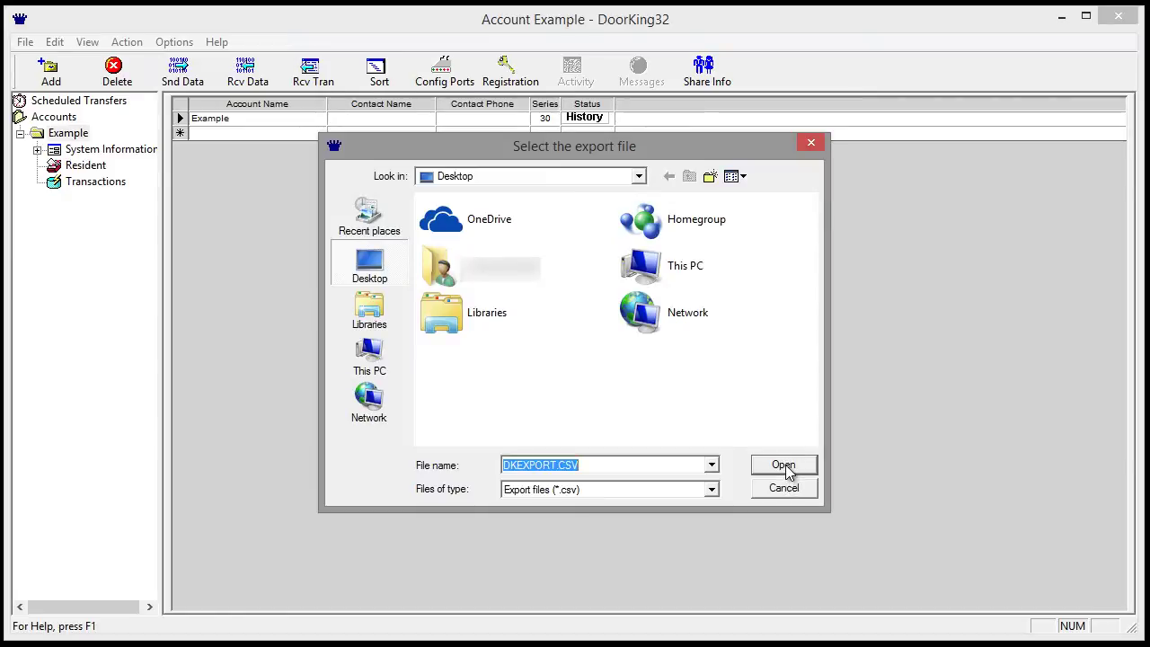
click(784, 465)
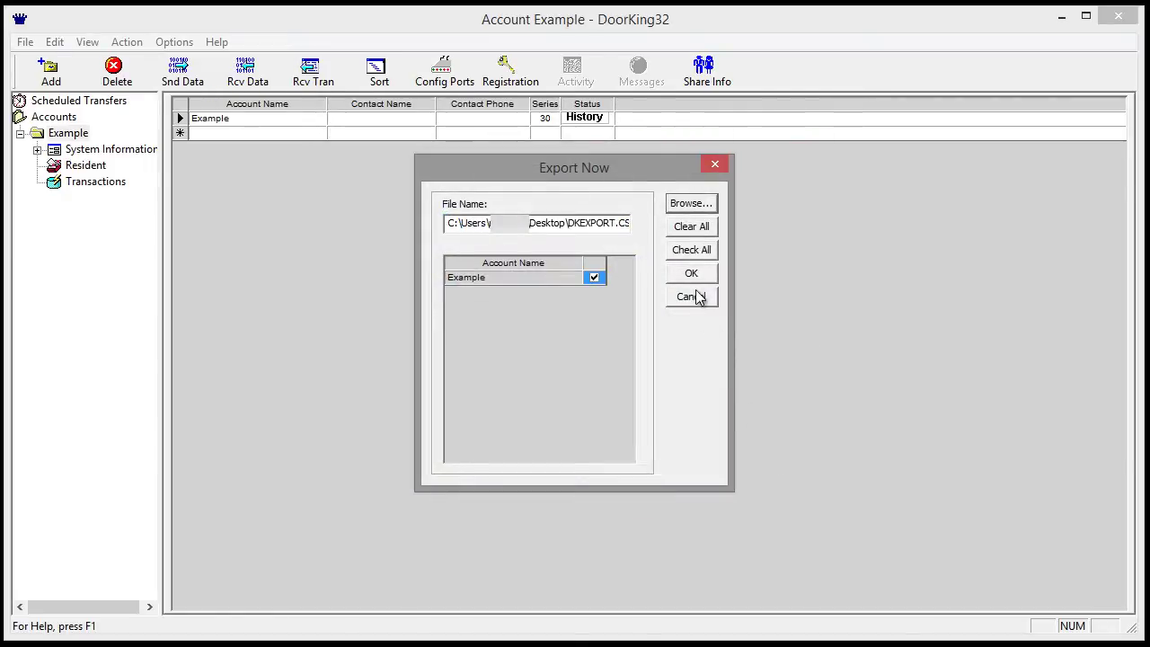
click(691, 273)
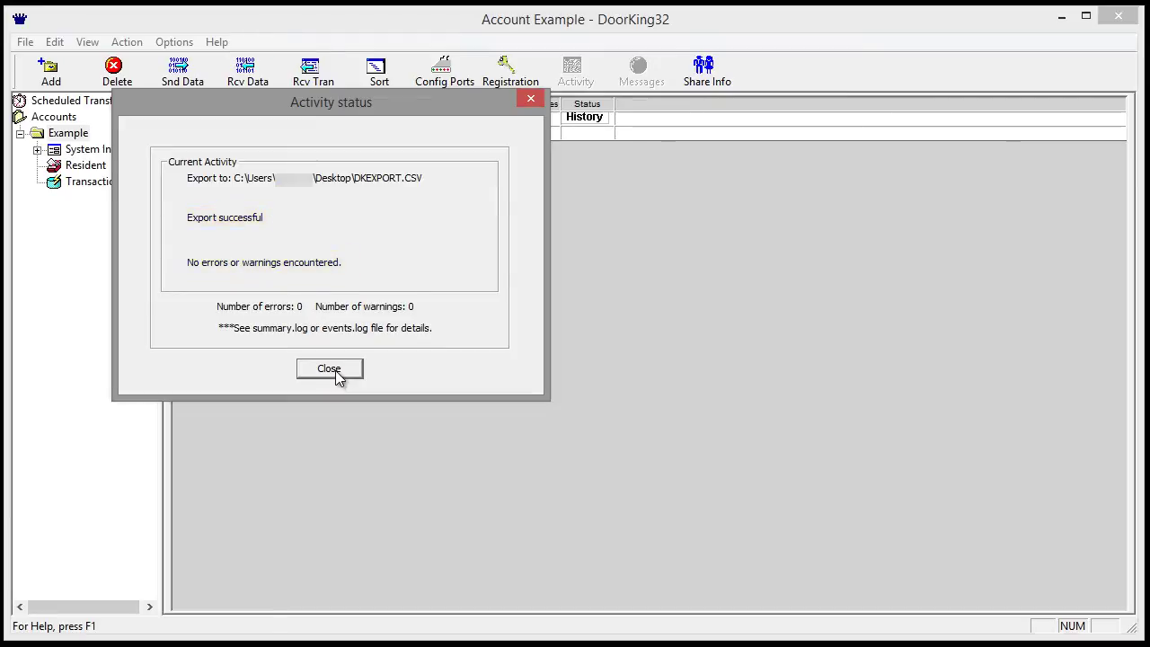
click(335, 371)
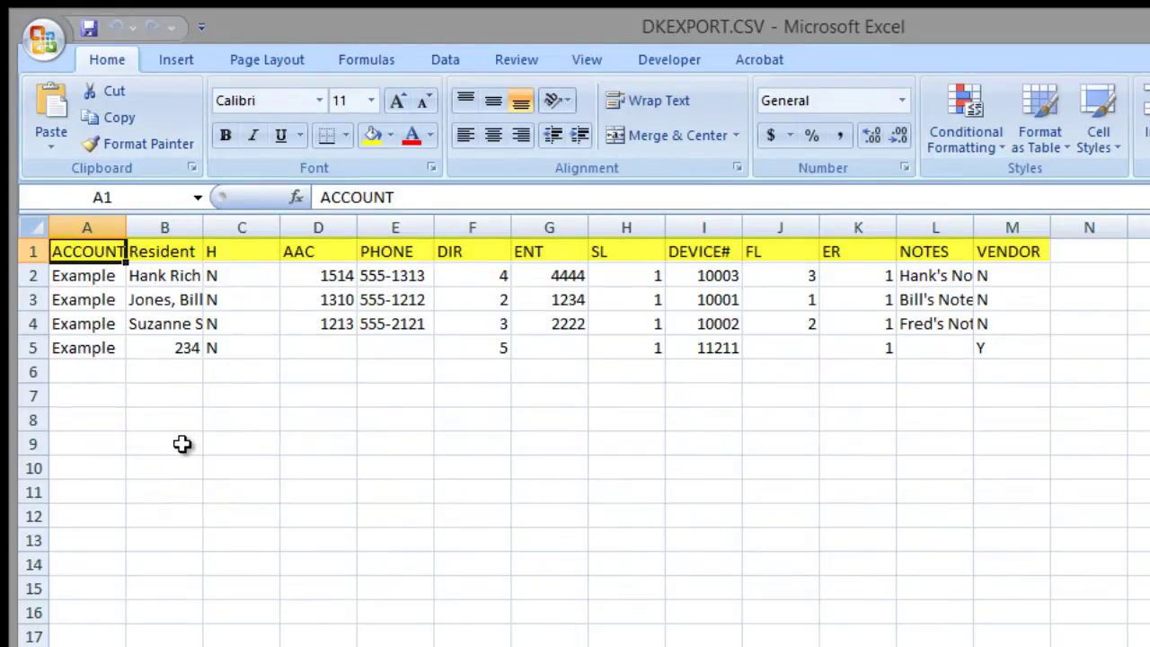
Step: In Excel, copy the header cells A1:M1 of DKEXPORT.CSV and insert them above row 1 of List 1.xlsx
drag(85, 249, 1011, 254)
right_click(96, 252)
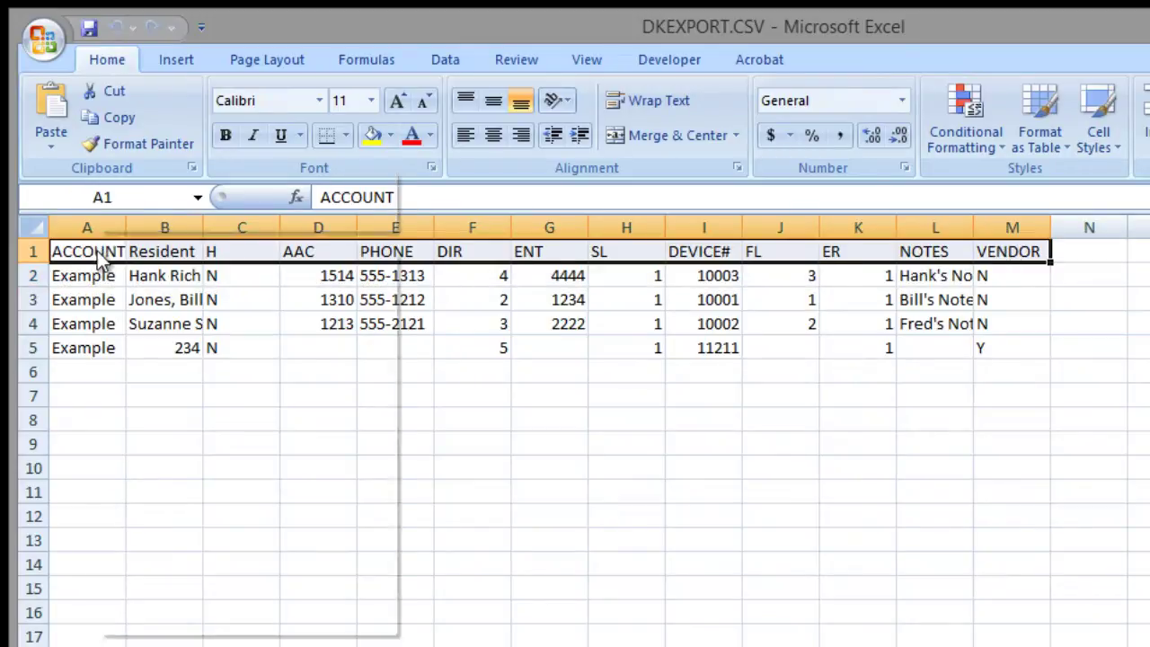
click(142, 296)
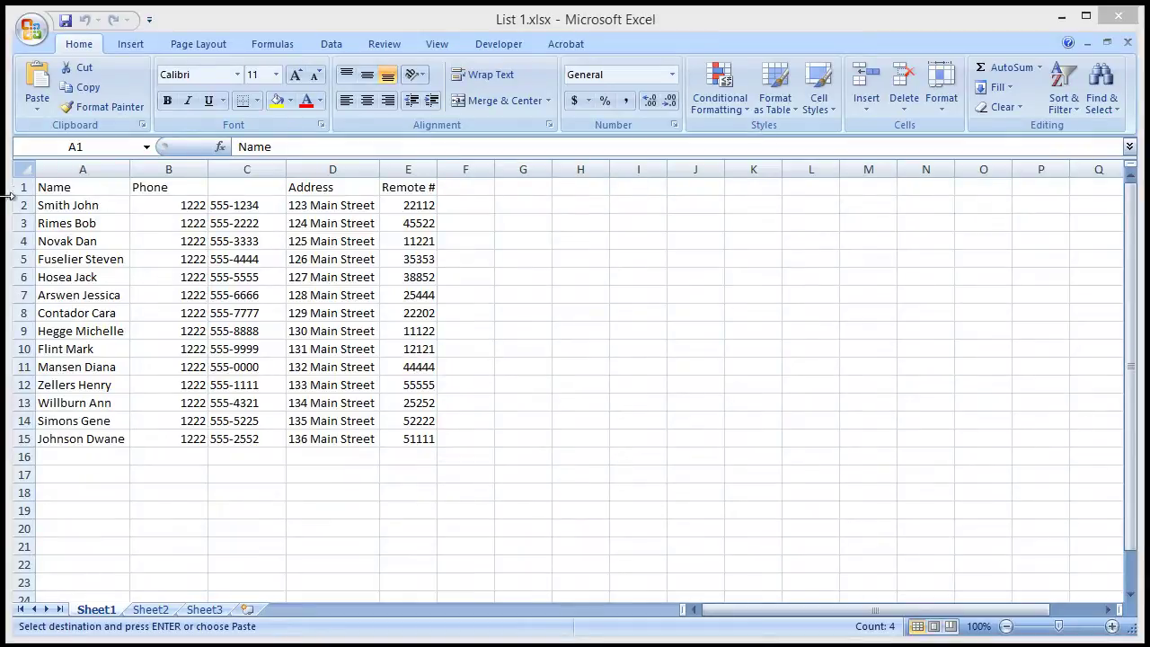
click(20, 187)
right_click(21, 187)
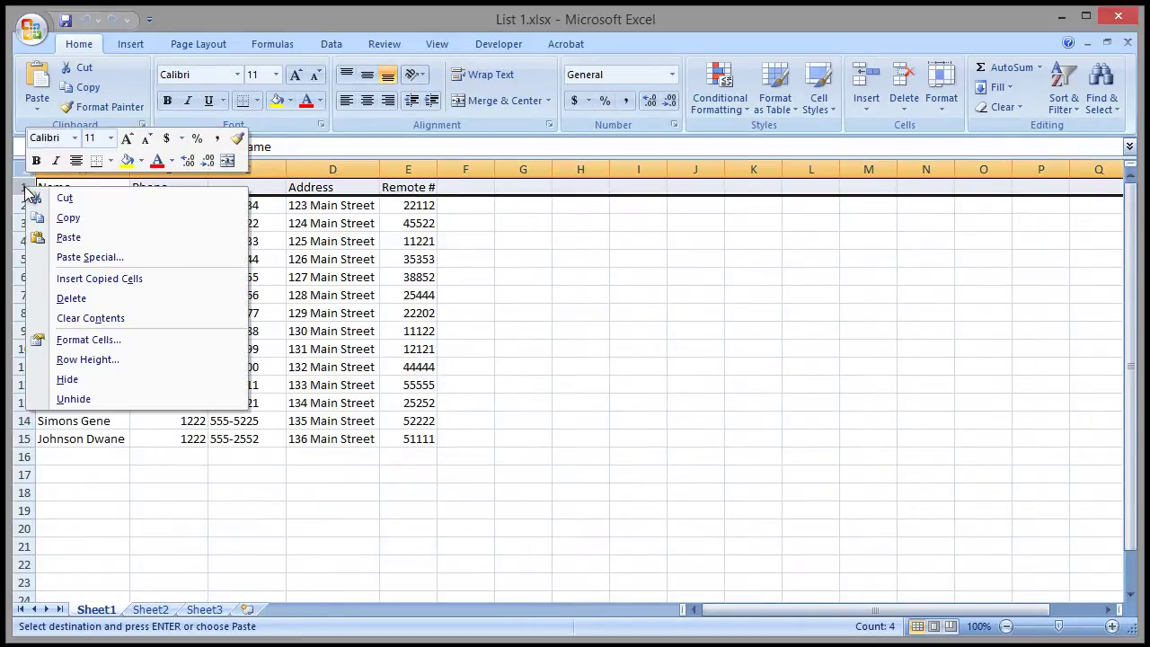
click(90, 280)
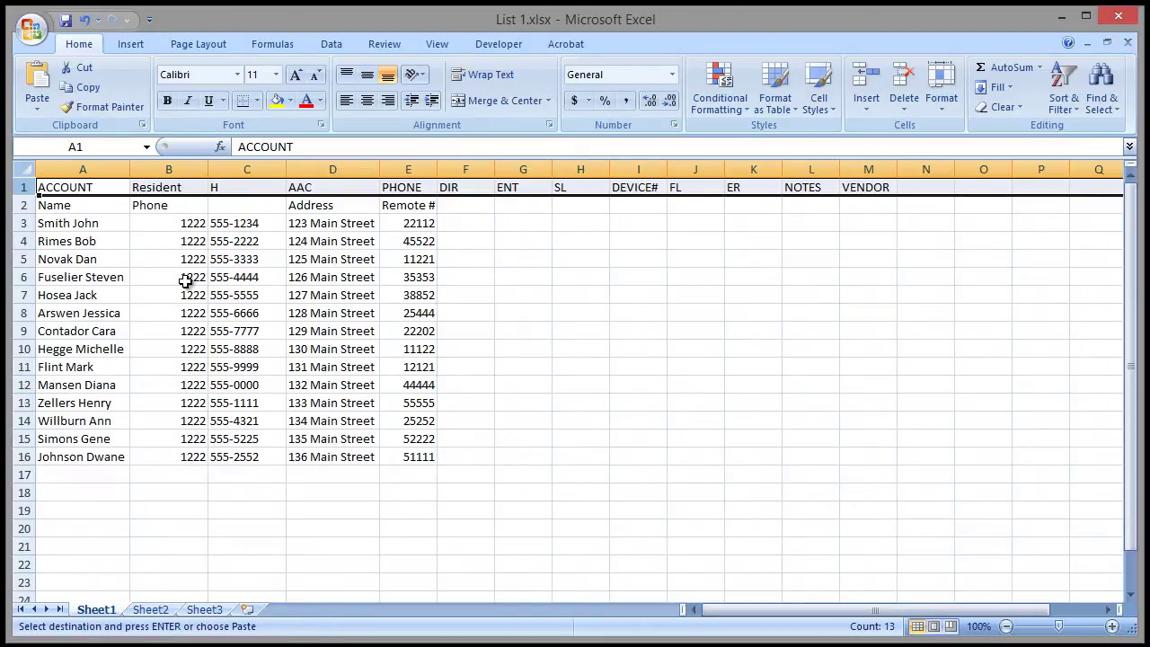
Step: Move the remote numbers in rows 3 to 16 under DEVICE# and the street addresses under NOTES
drag(411, 226, 422, 461)
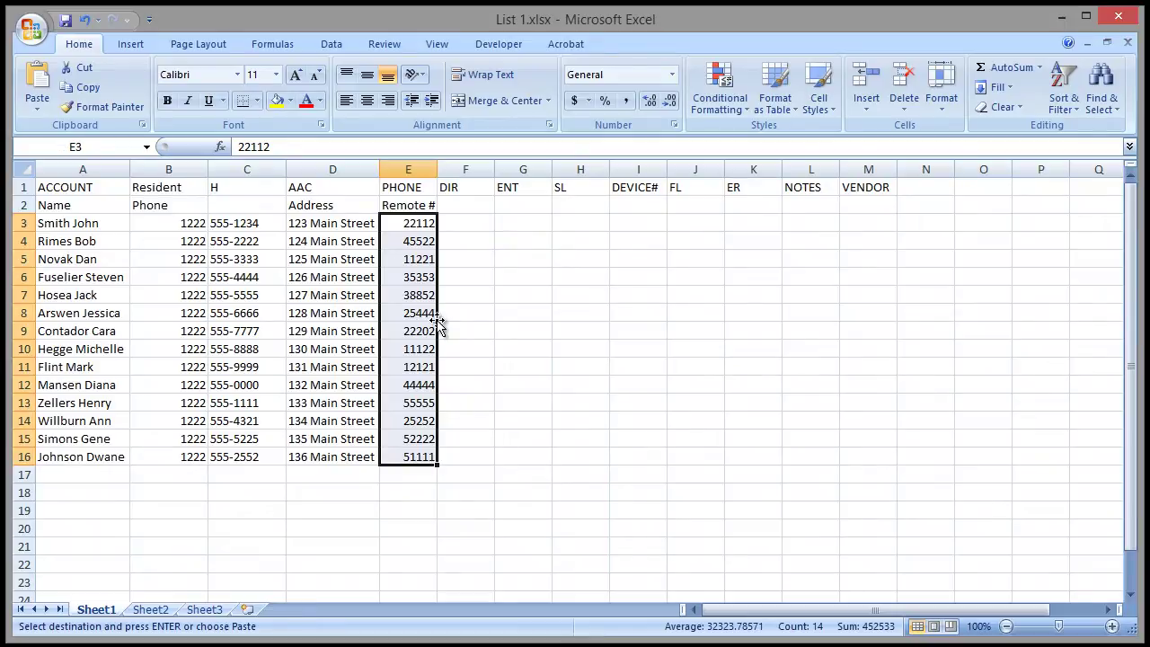
drag(439, 322, 634, 323)
drag(331, 225, 347, 457)
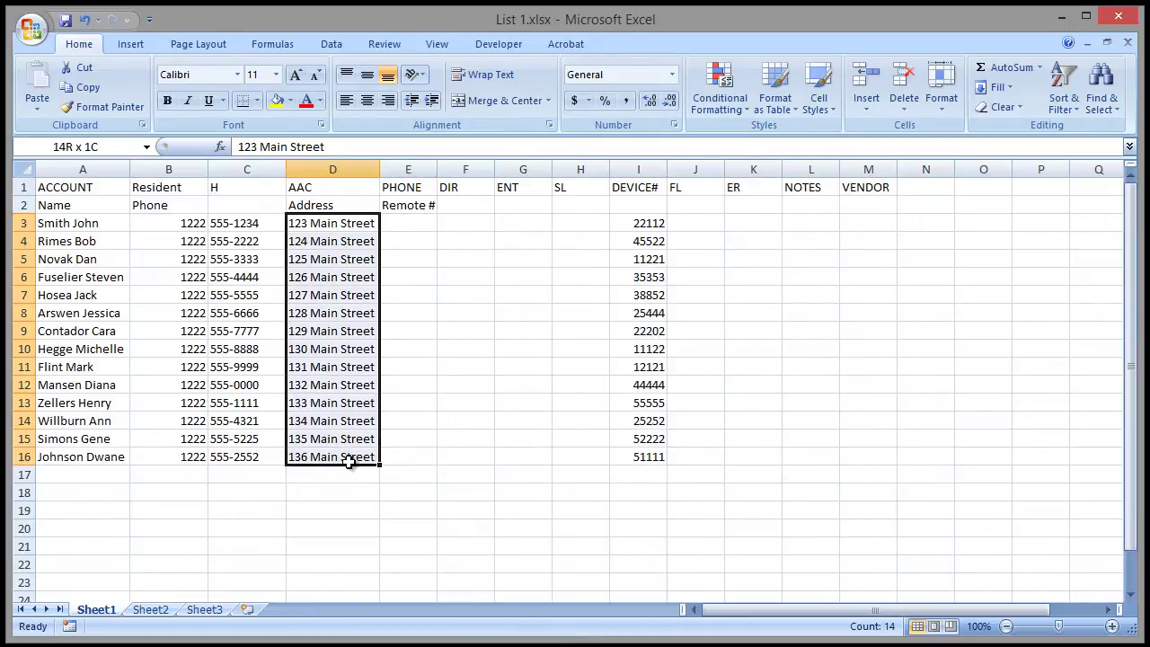
drag(387, 360, 811, 362)
Step: Move the phone numbers in rows 3 to 16 under PHONE and the 1222 area codes under AAC
drag(233, 225, 247, 449)
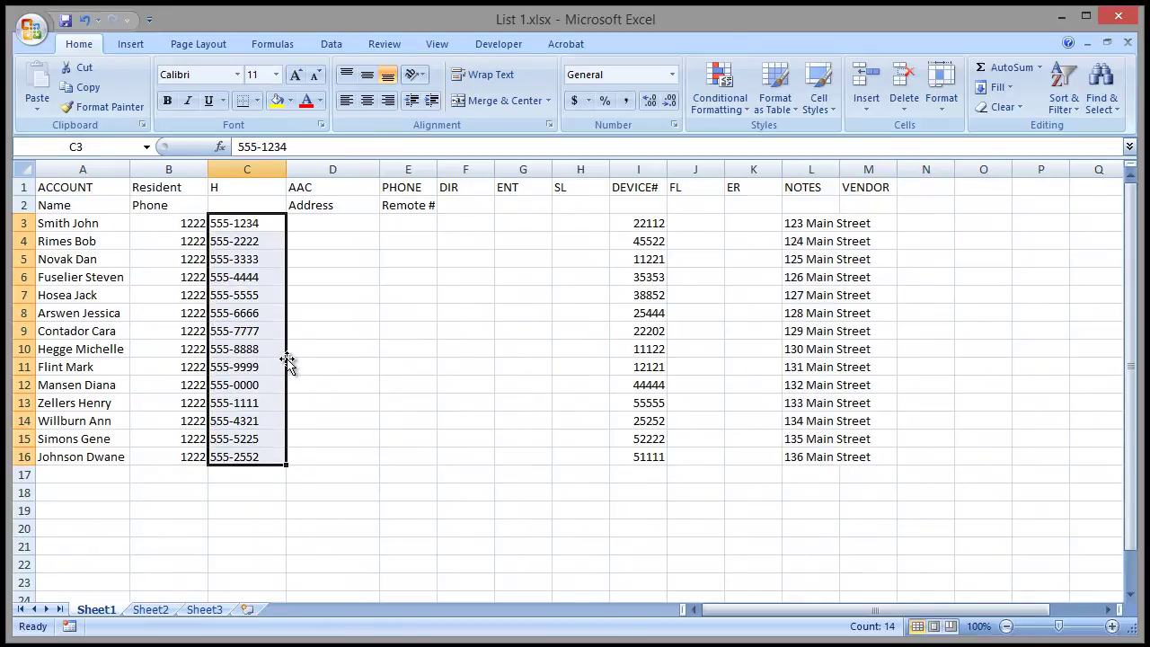
drag(288, 363, 415, 362)
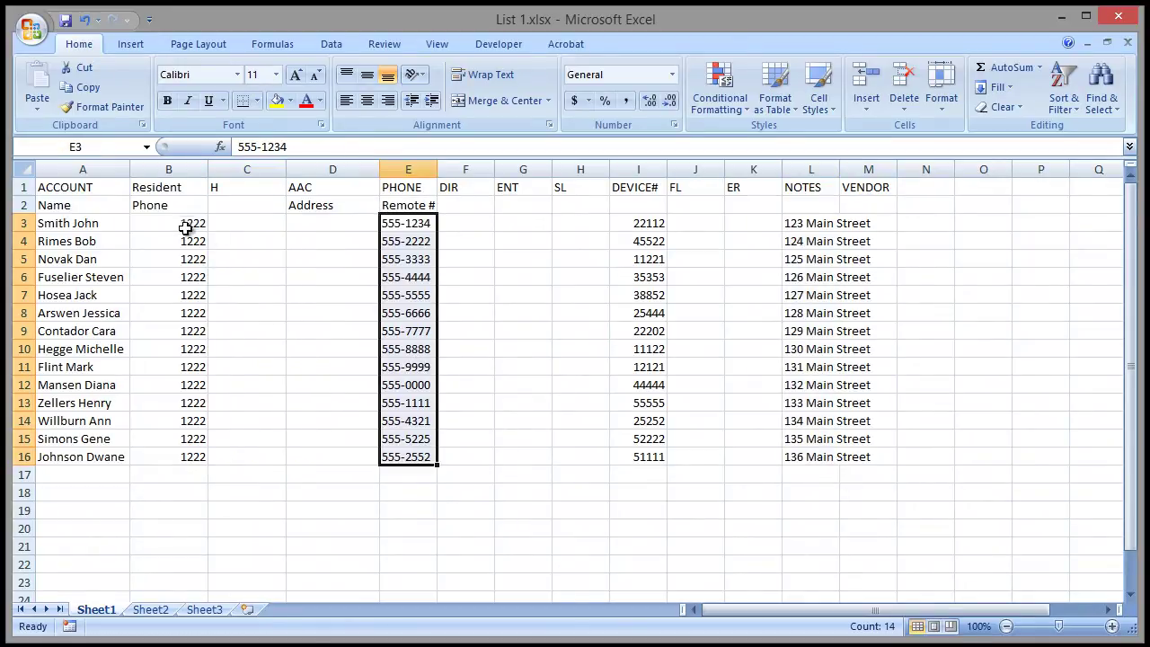
drag(190, 226, 187, 458)
drag(199, 360, 315, 356)
Step: Move the names under Resident and fill the ACCOUNT column from A3 to A16 with Example
drag(83, 221, 90, 456)
drag(116, 356, 144, 306)
click(73, 225)
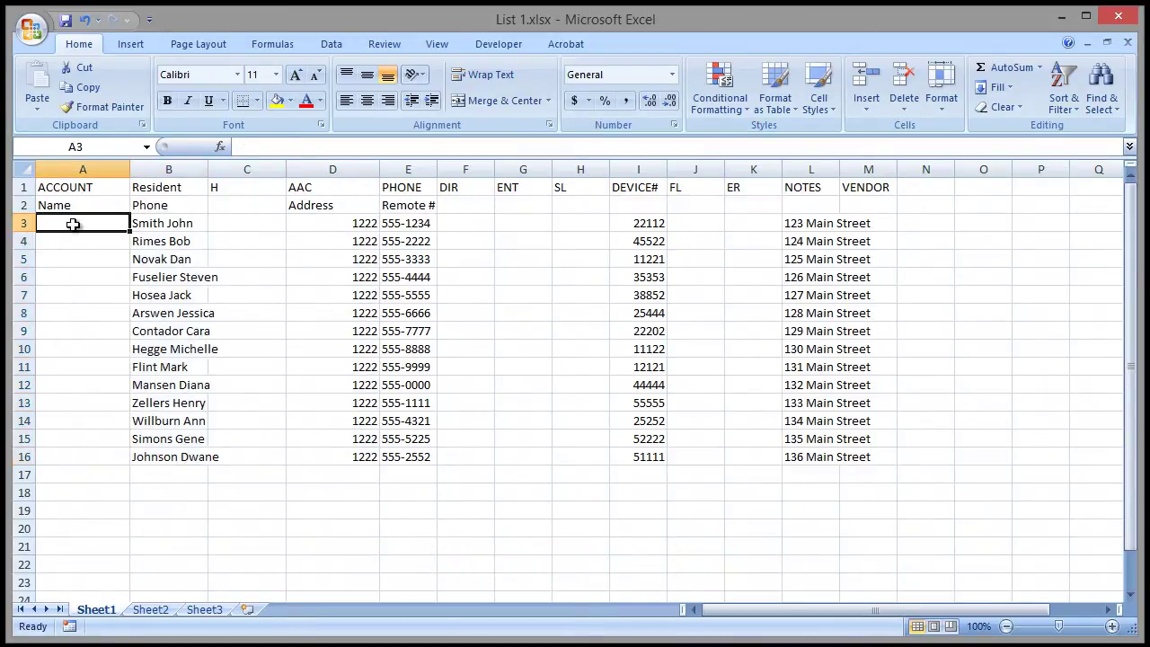
text(Example)
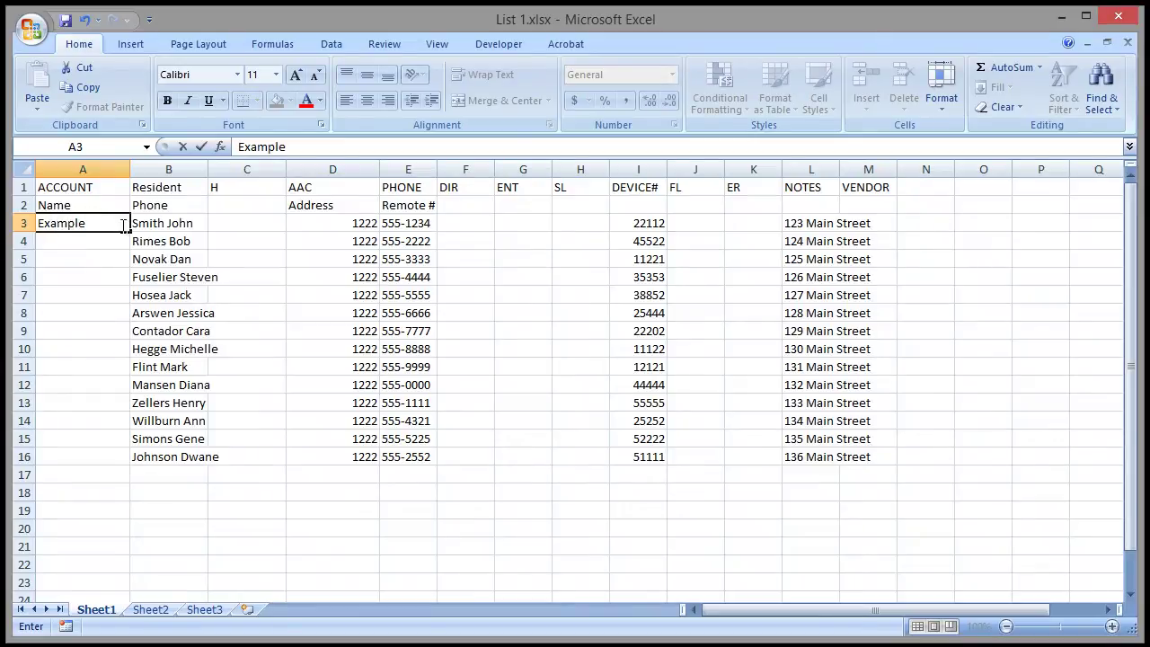
drag(132, 231, 108, 460)
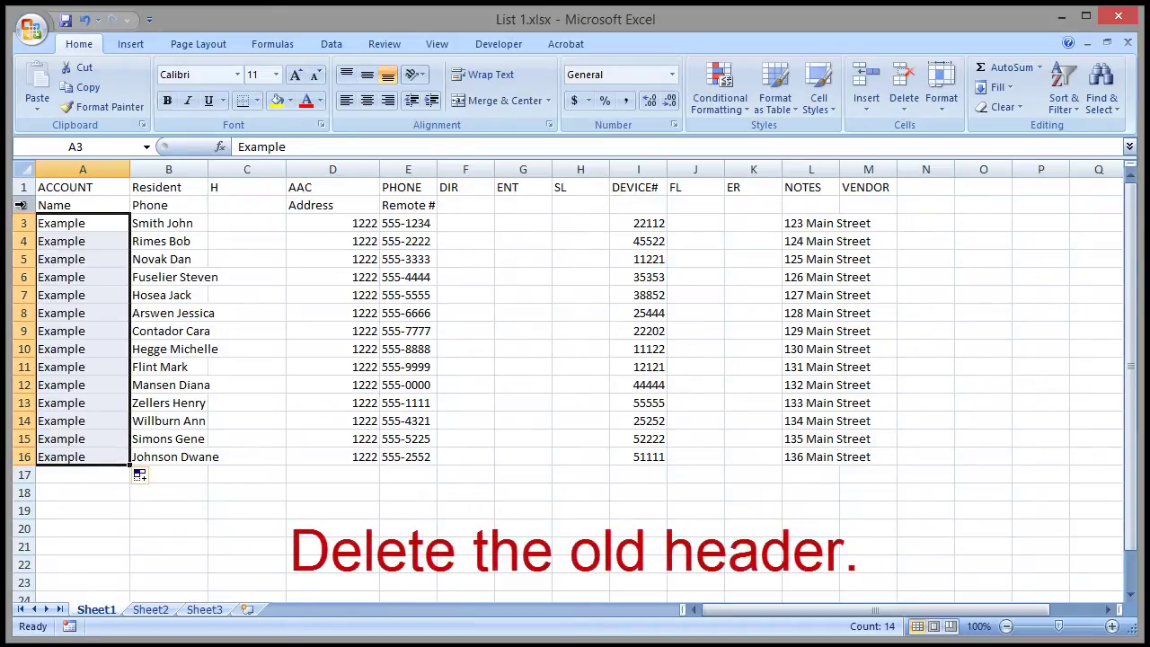
Step: Delete the old header in row 2 containing Name, Phone, Address and Remote #
click(21, 205)
right_click(24, 206)
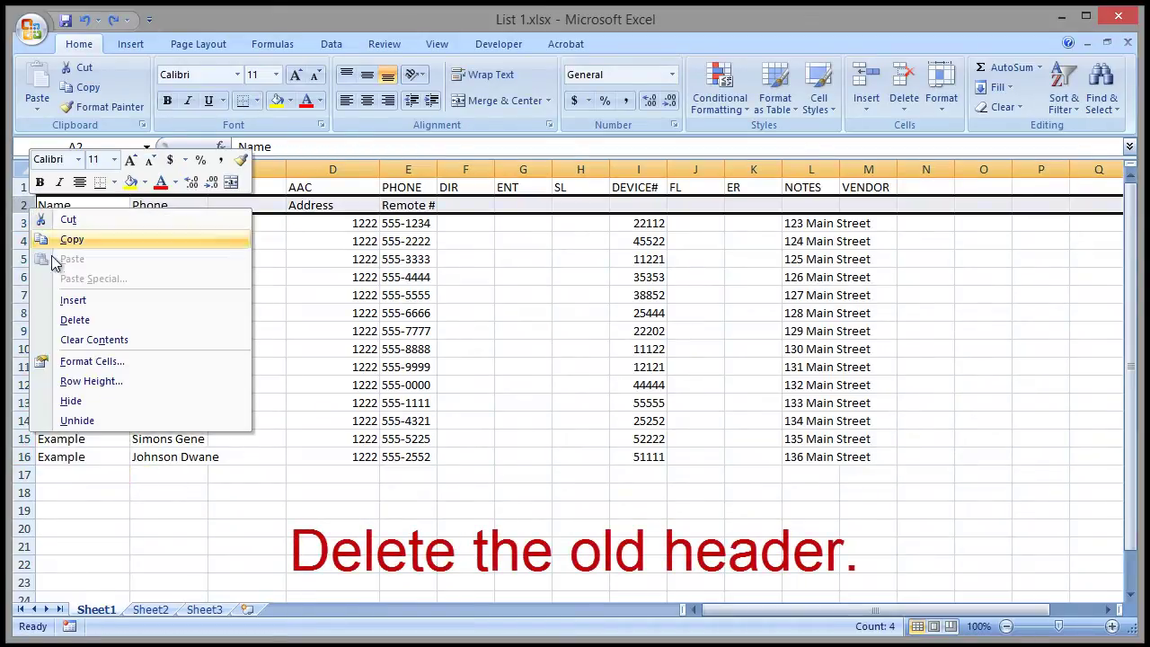
click(94, 321)
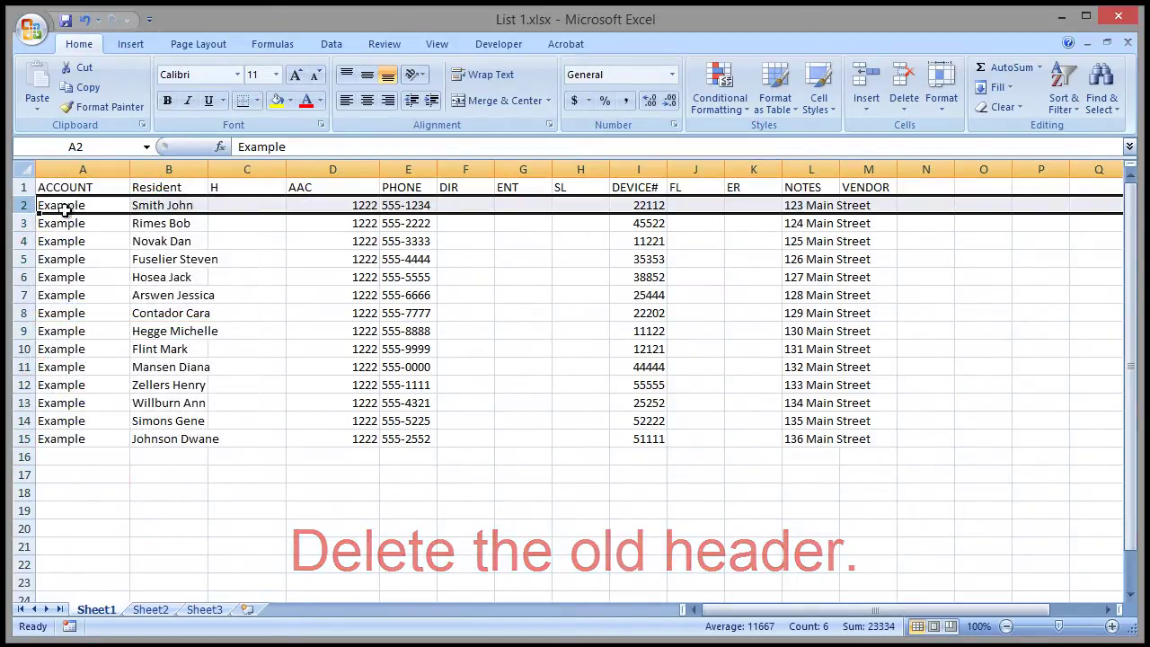
Step: Save the sheet to the Desktop as List 1.csv in CSV (MS-DOS) format, keeping that format despite incompatible features
click(36, 30)
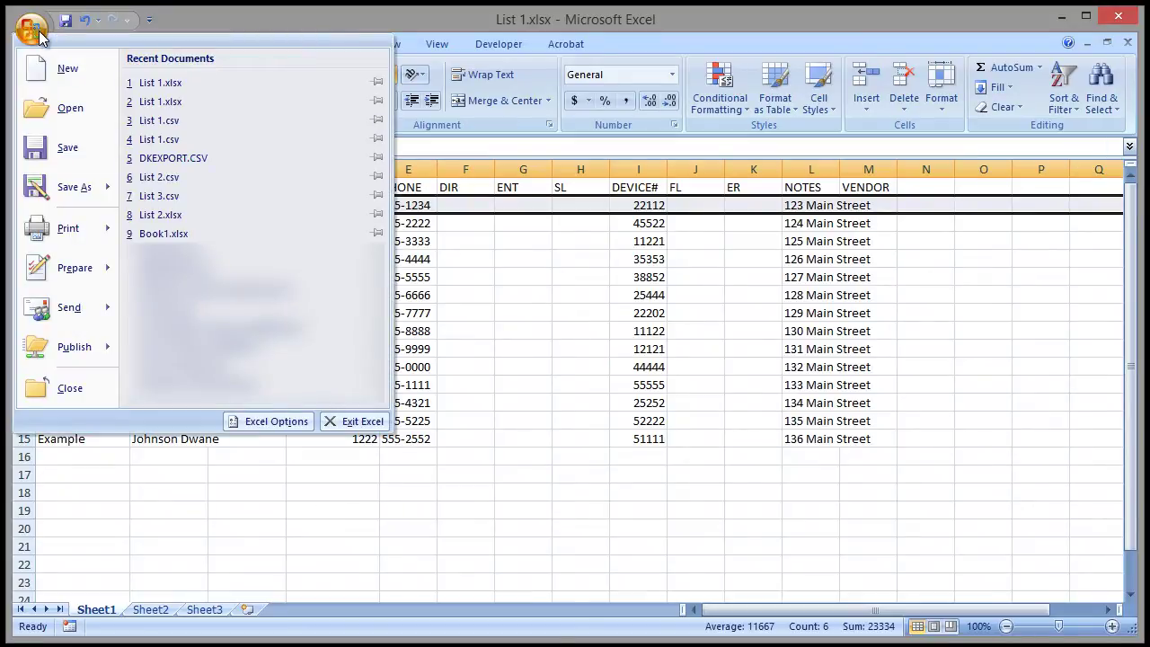
click(67, 185)
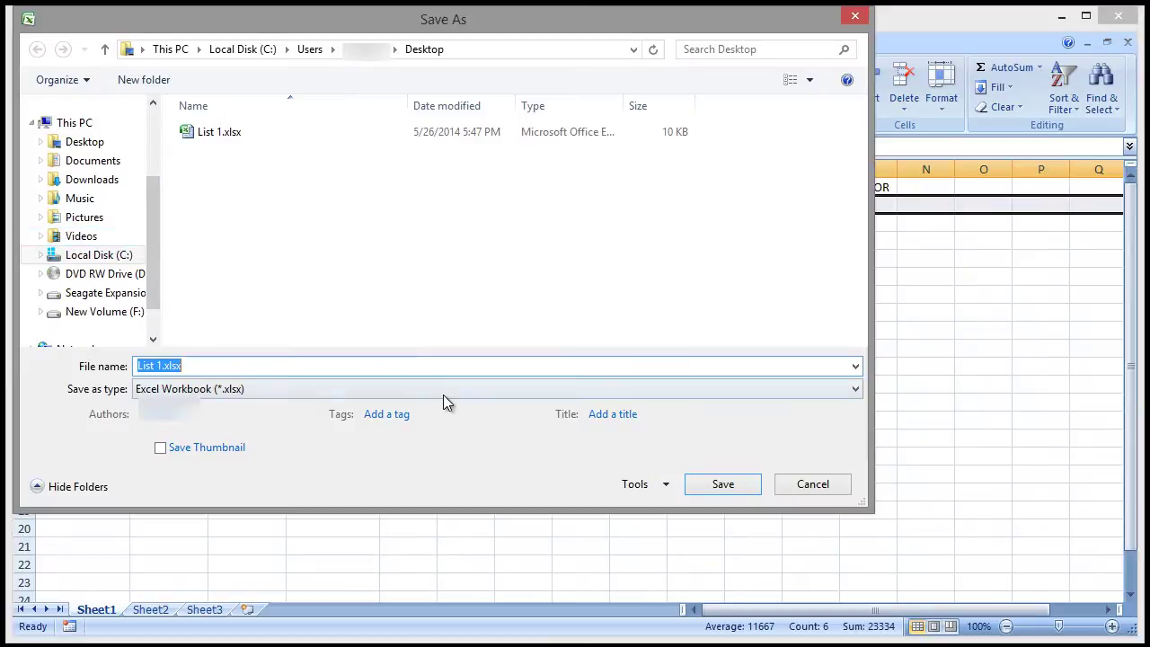
click(443, 395)
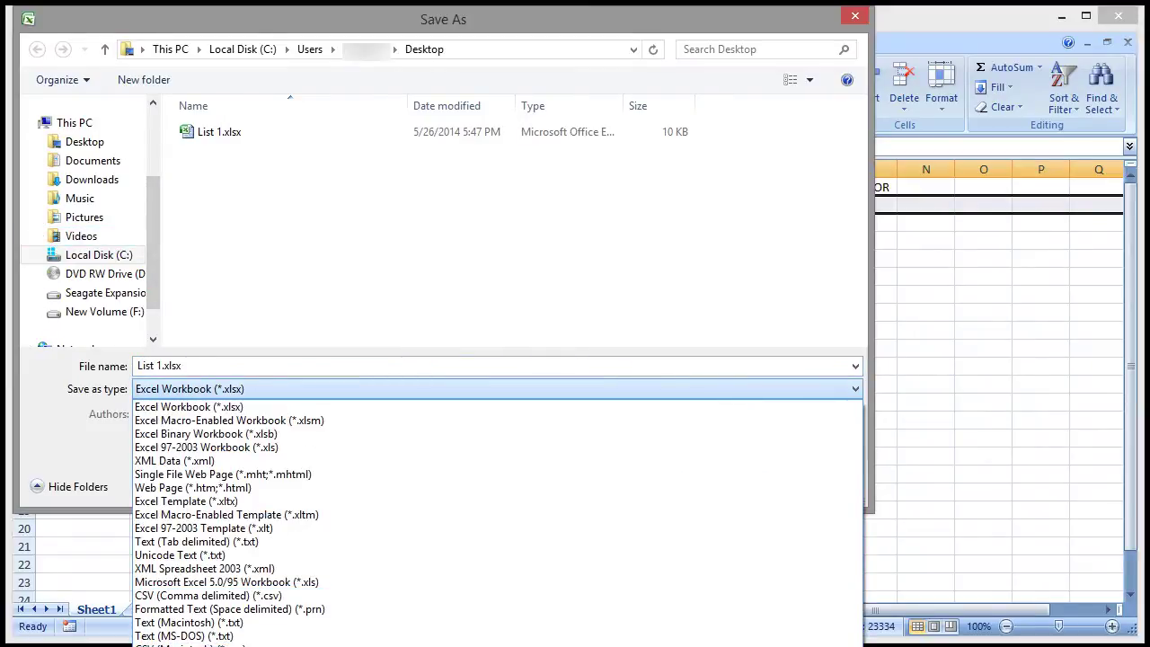
click(186, 645)
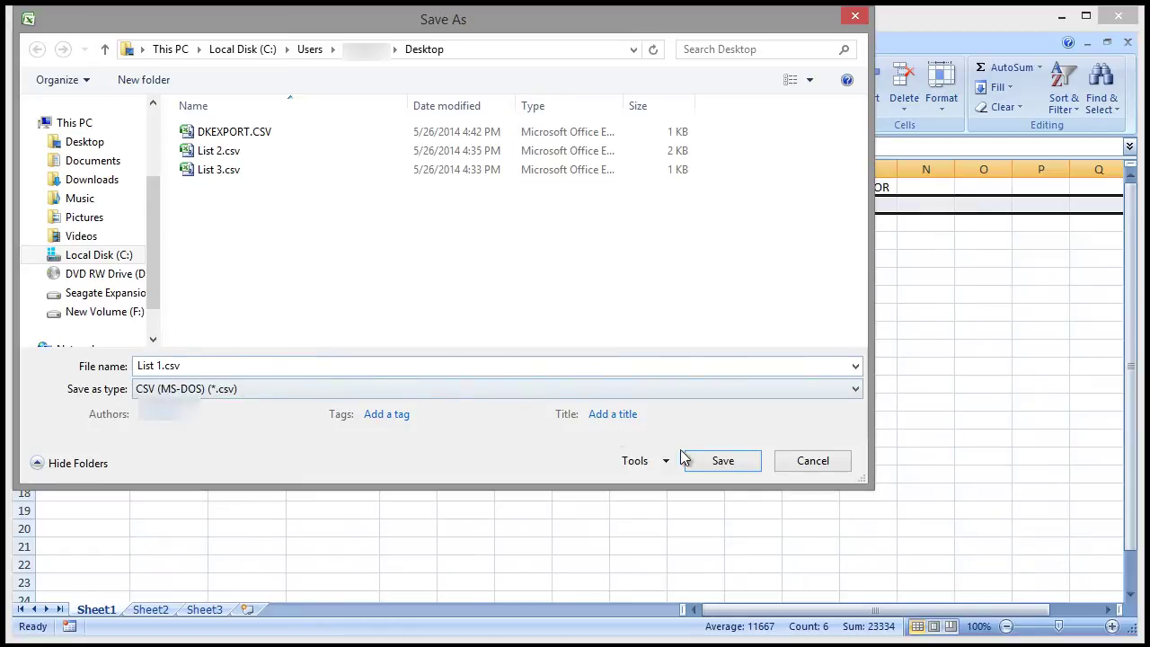
click(709, 463)
click(539, 384)
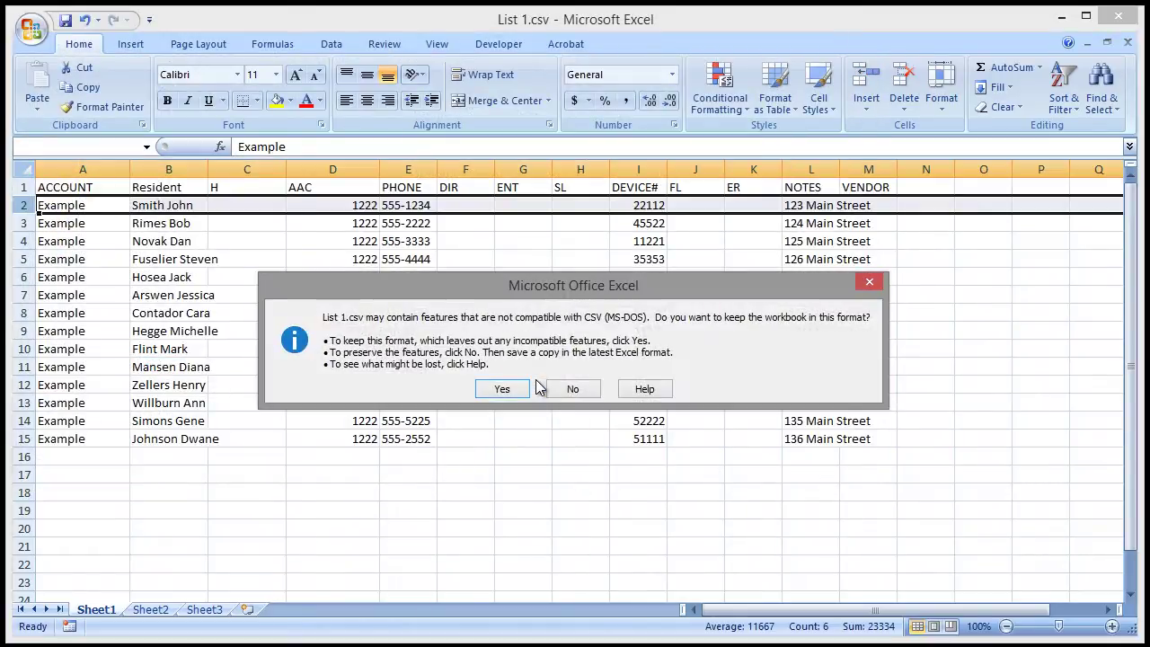
click(504, 389)
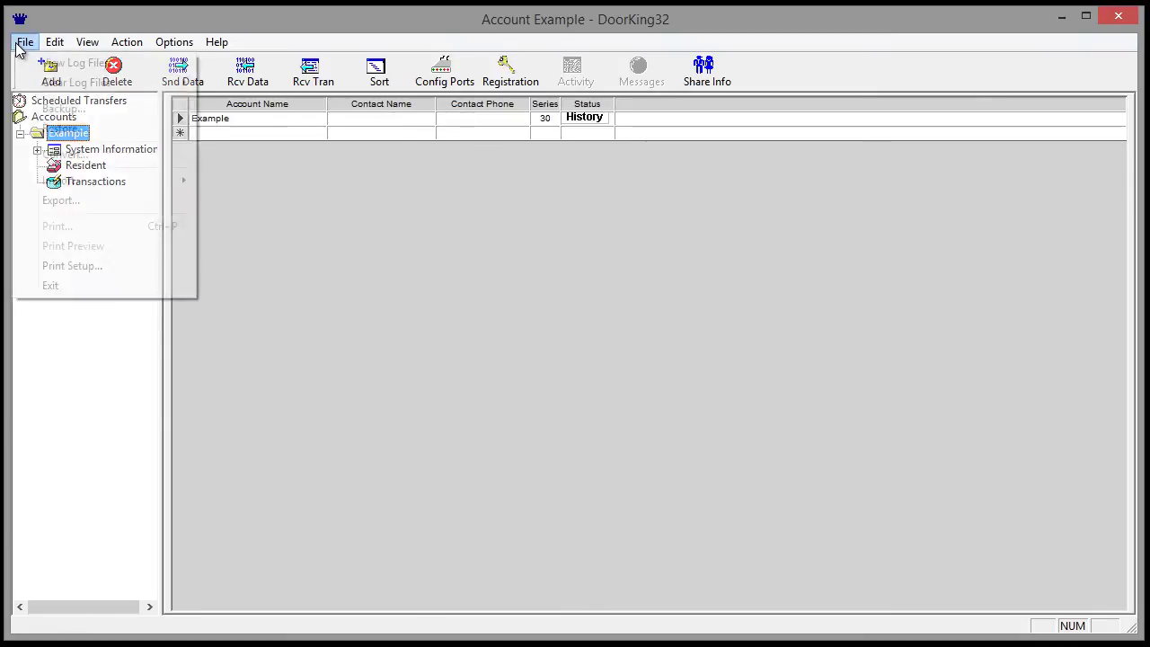
Step: In DoorKing32, import List 1.csv from the Desktop into the single account Example, using CSV Format and the Update import type
mouse_move(86, 179)
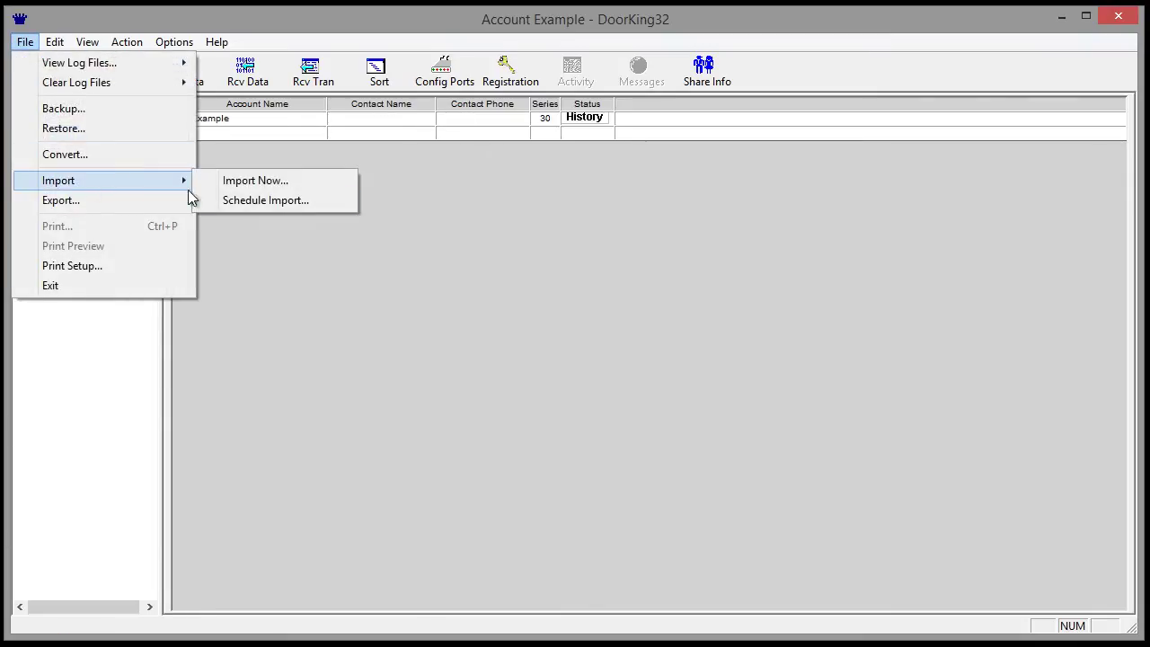
click(241, 183)
click(705, 223)
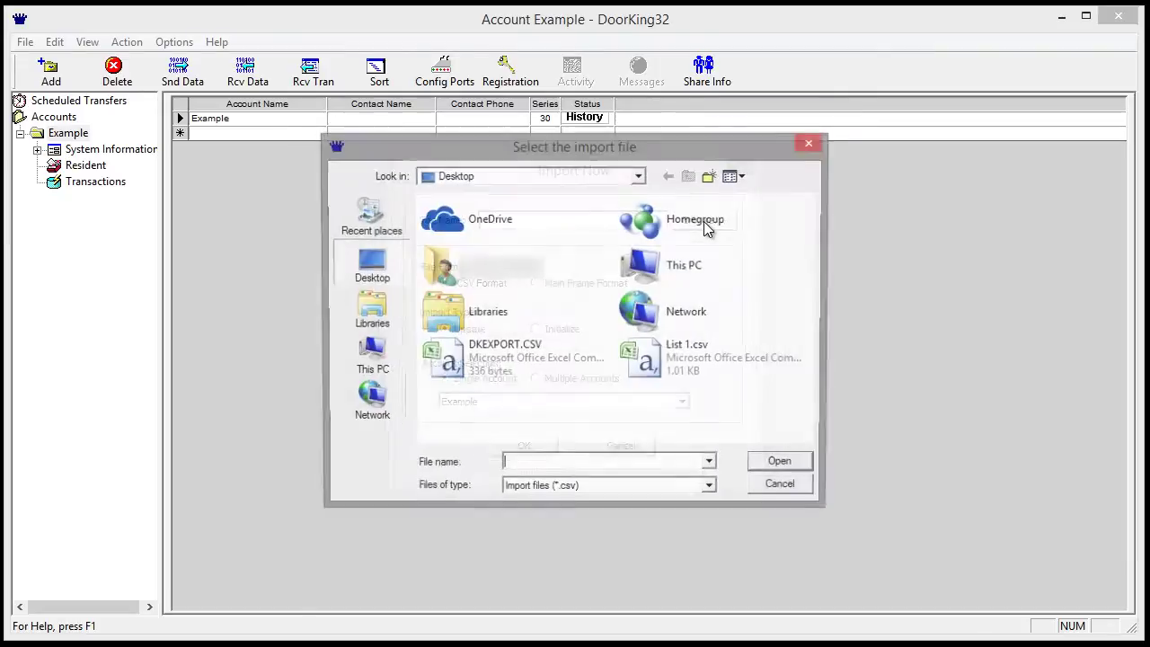
click(689, 364)
click(764, 466)
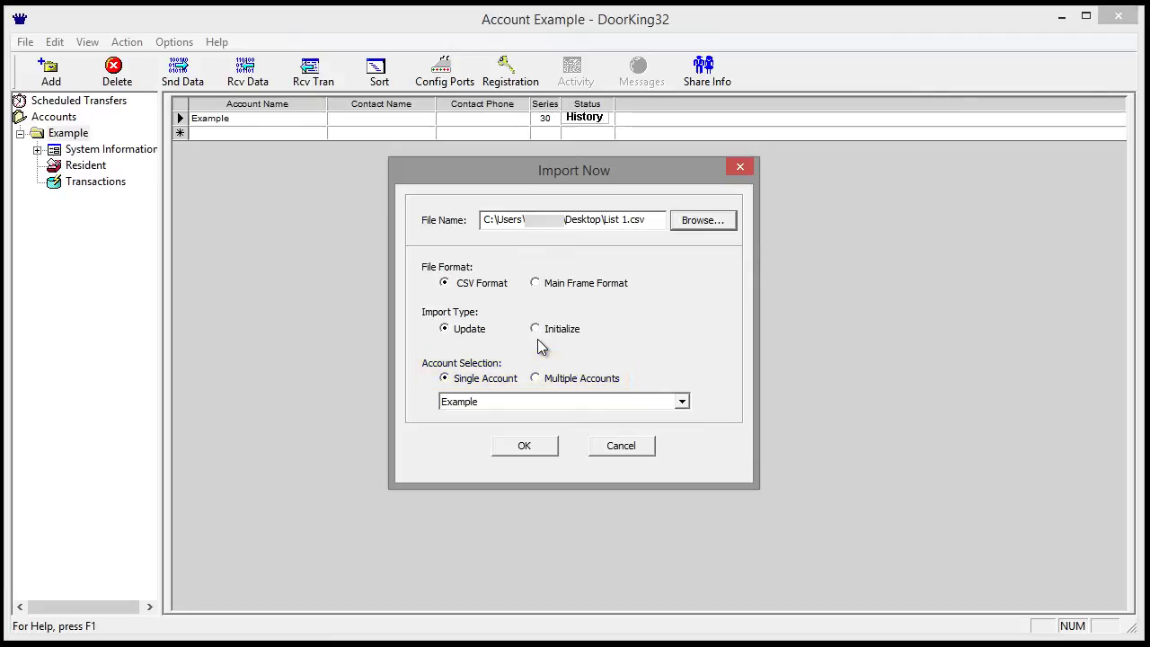
click(526, 447)
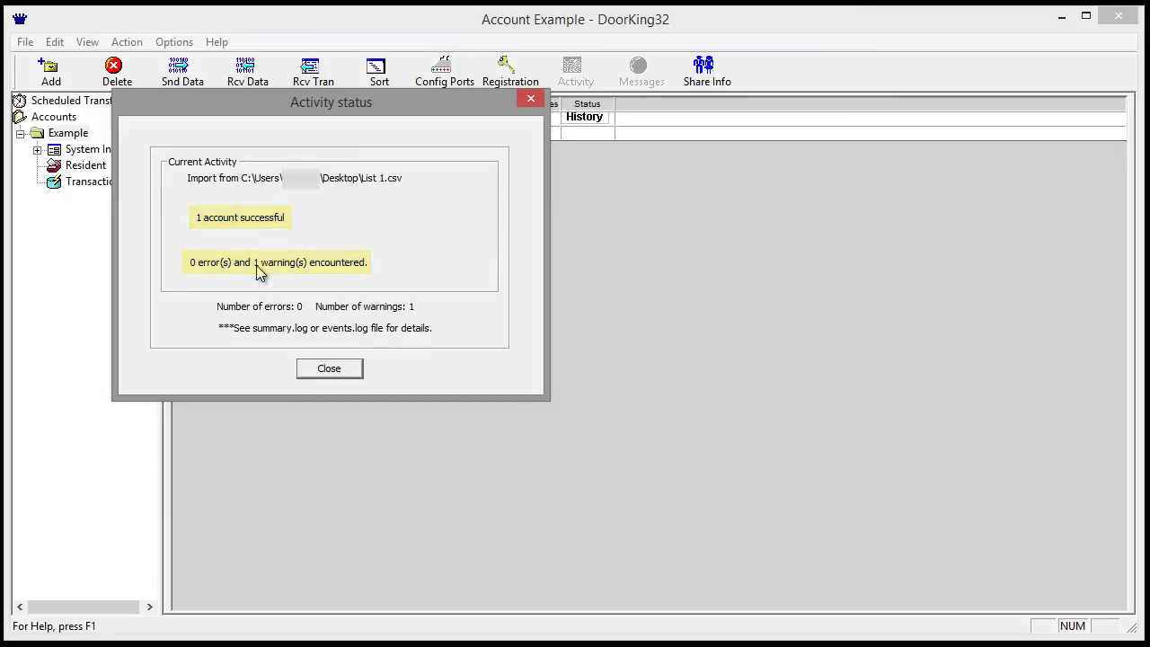
click(329, 370)
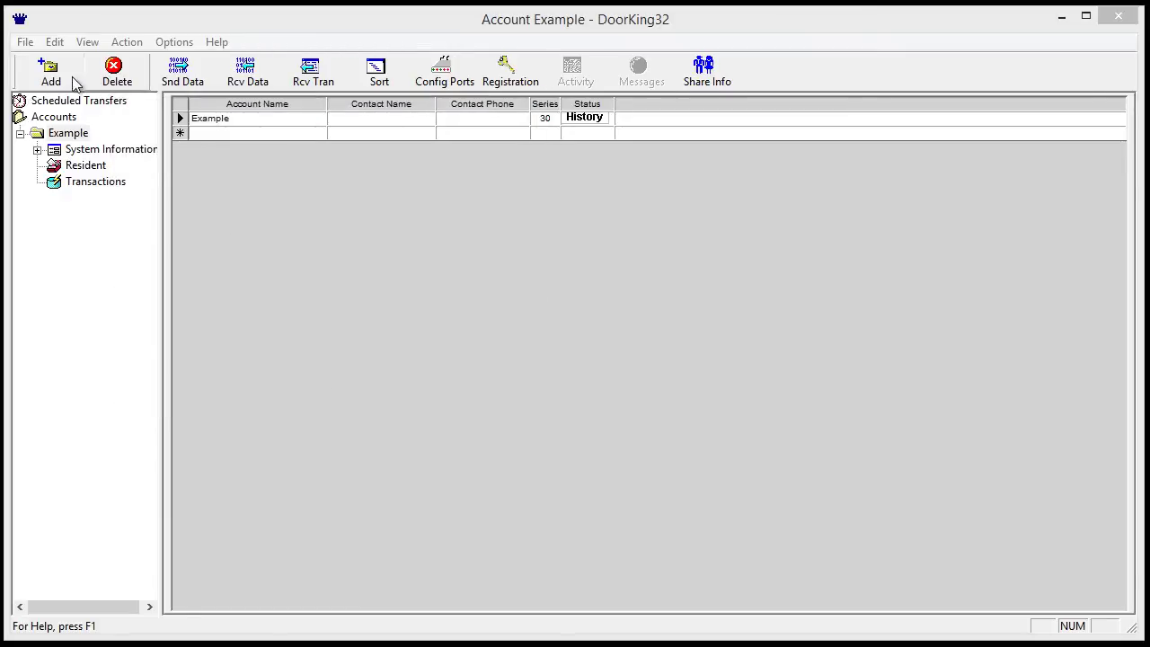
Step: Check events.log for the import's warnings and review the Example account's resident list
click(26, 43)
mouse_move(81, 63)
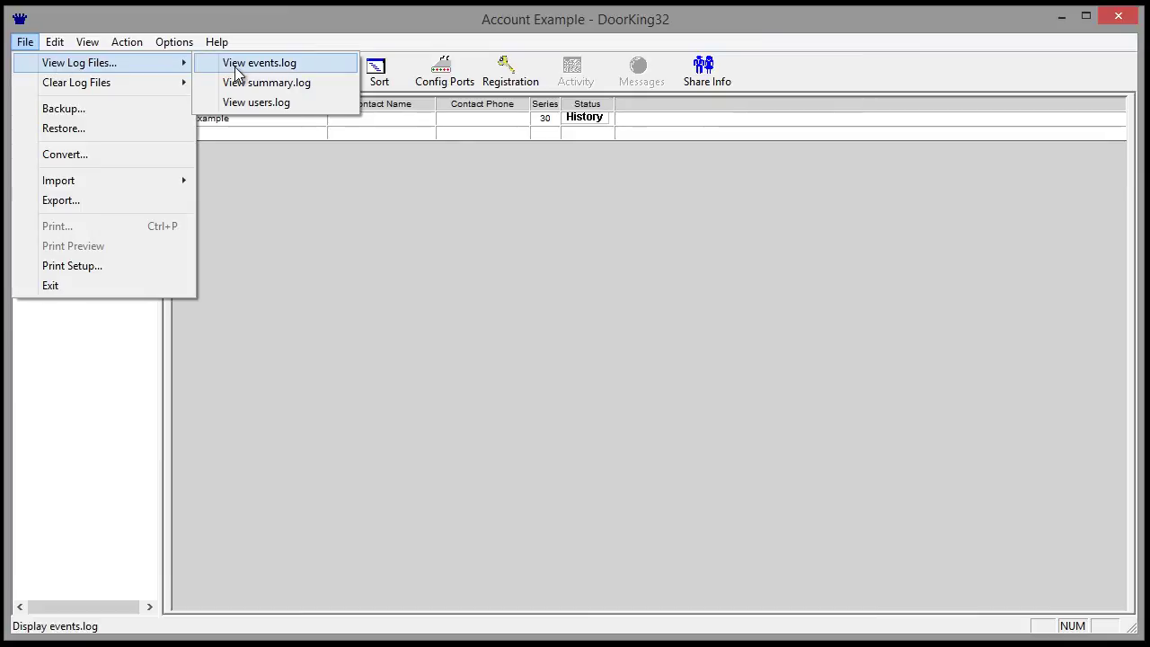
click(229, 65)
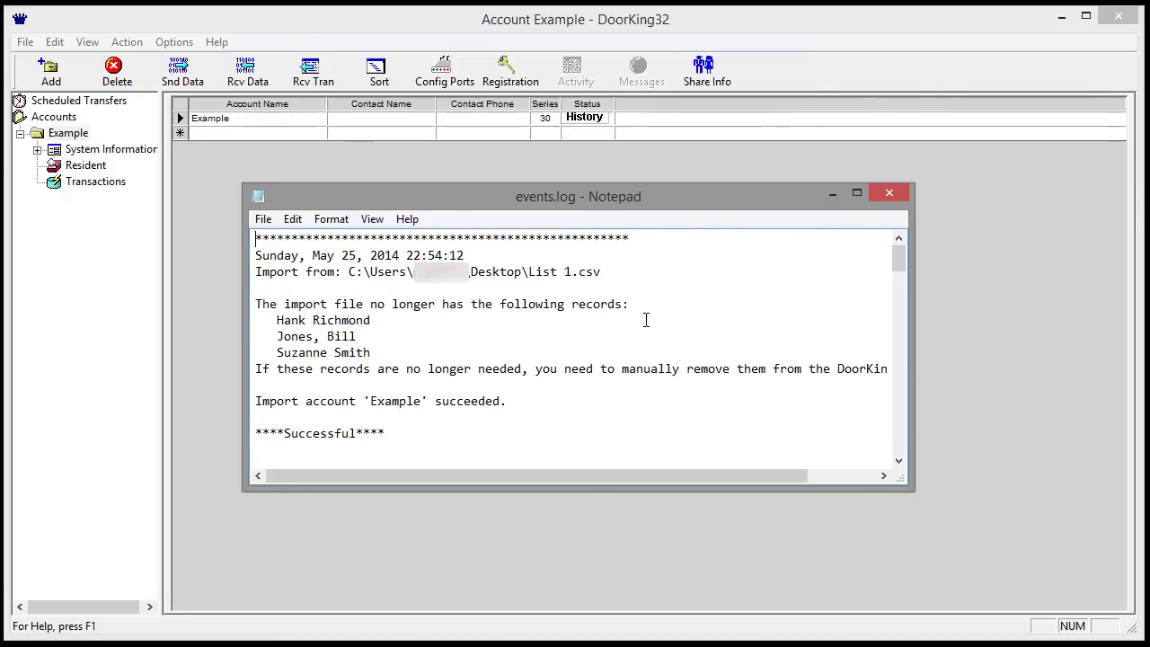
click(887, 193)
click(95, 169)
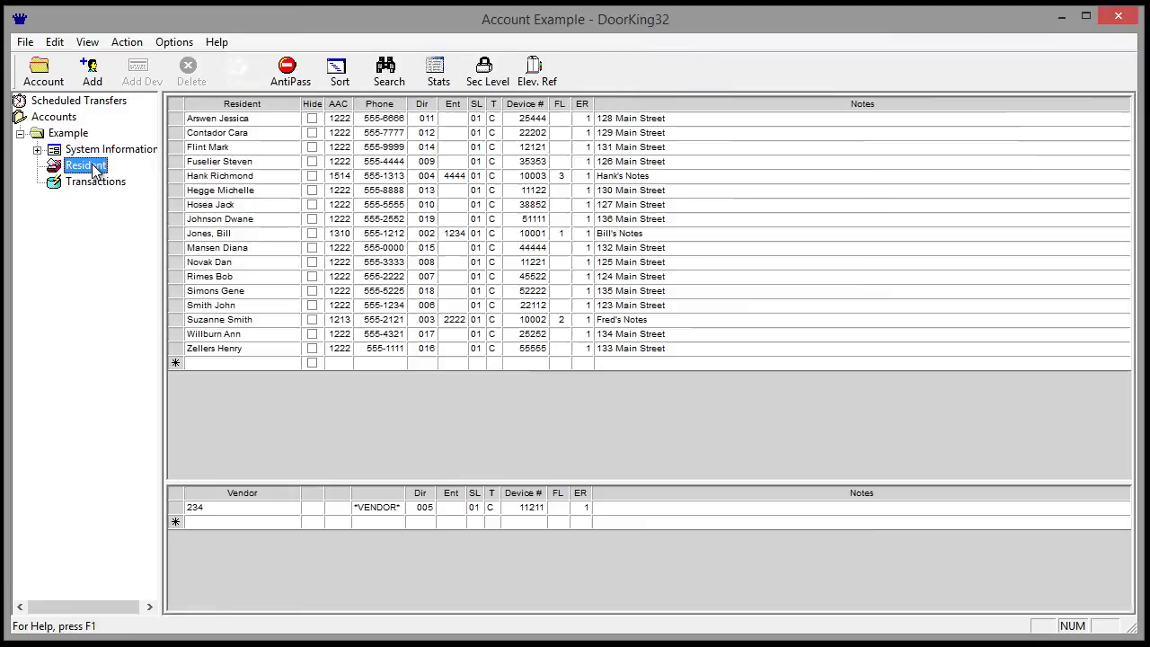